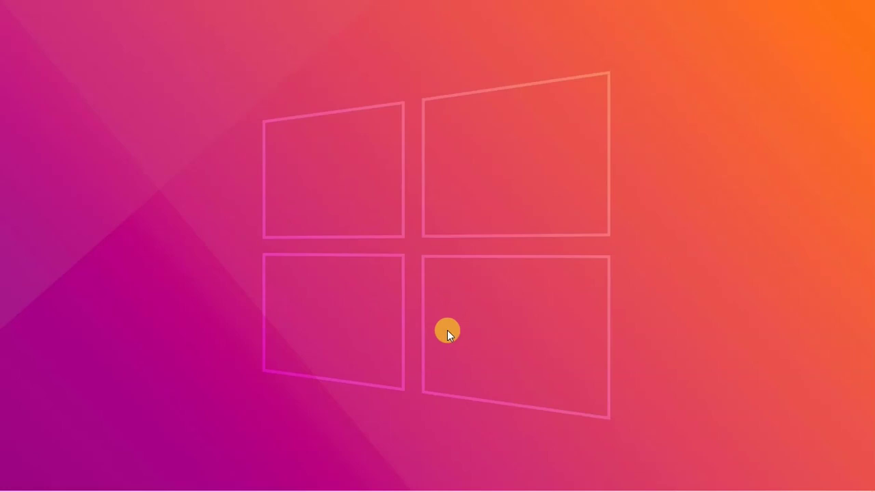
Step: Open the 3.1.1.5 Lab – Create and Store Strong Passwords PDF from the course's Lab Index
{"action": "mouse_move", "coordinate": [152, 471]}
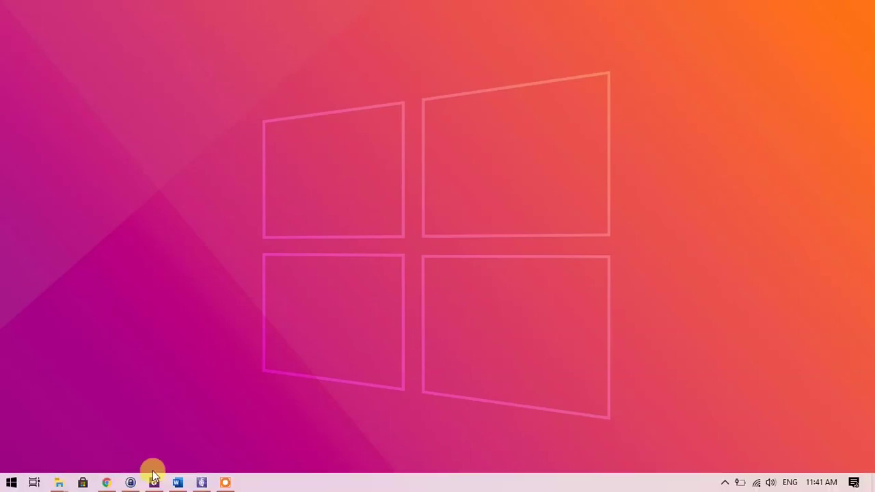
{"action": "left_click", "coordinate": [107, 483]}
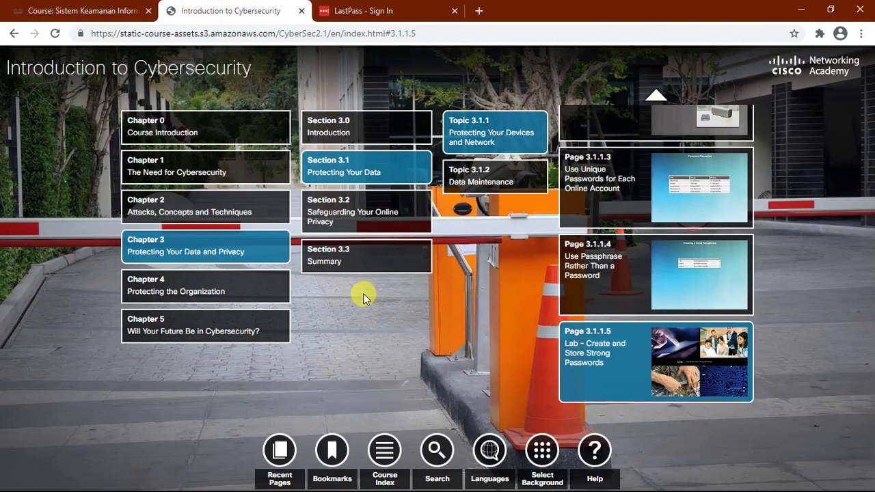
{"action": "left_click", "coordinate": [391, 449]}
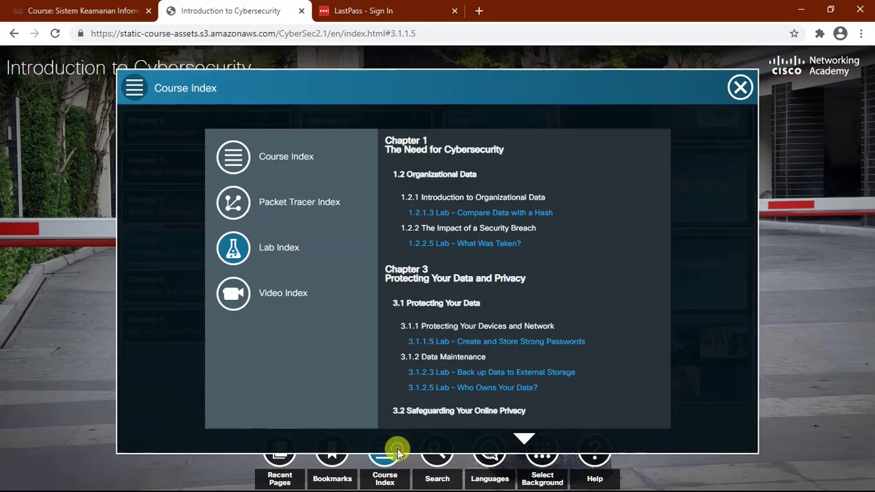
{"action": "left_click", "coordinate": [242, 246]}
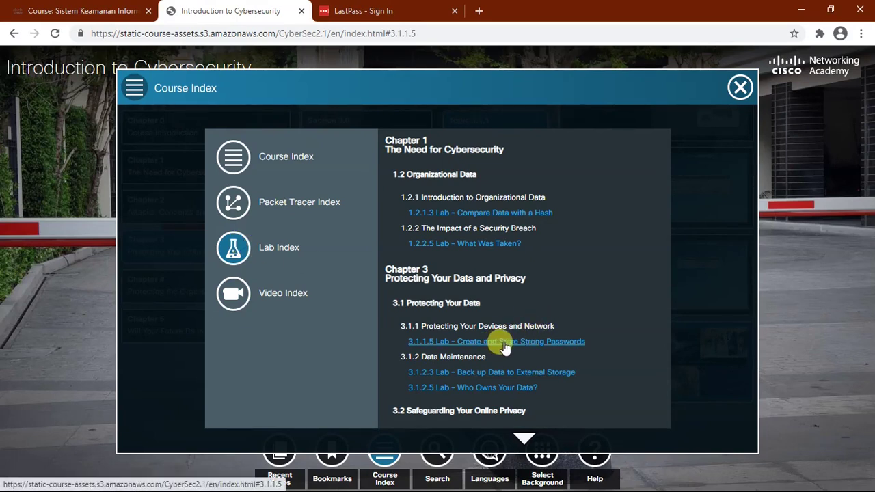
{"action": "left_click", "coordinate": [506, 344]}
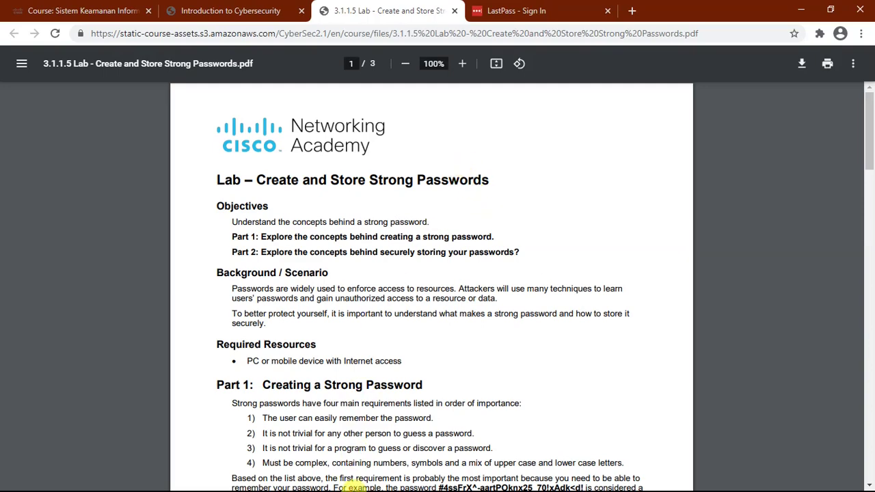
{"action": "key", "text": "super"}
Step: Bring the lab PDF to the front and read page 1's strong-password requirements and sample policy bullets
{"action": "left_click", "coordinate": [154, 486]}
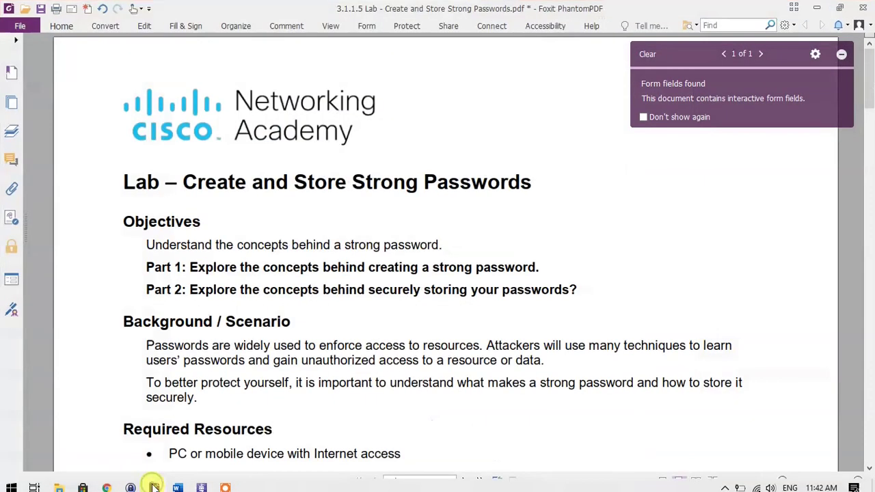
{"action": "scroll", "coordinate": [335, 300], "scroll_direction": "down", "scroll_amount": 3}
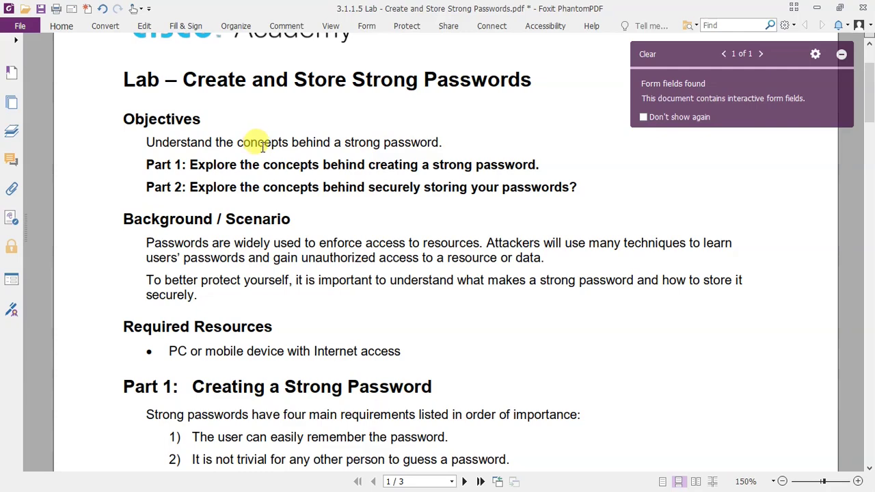
{"action": "scroll", "coordinate": [253, 180], "scroll_direction": "down", "scroll_amount": 3}
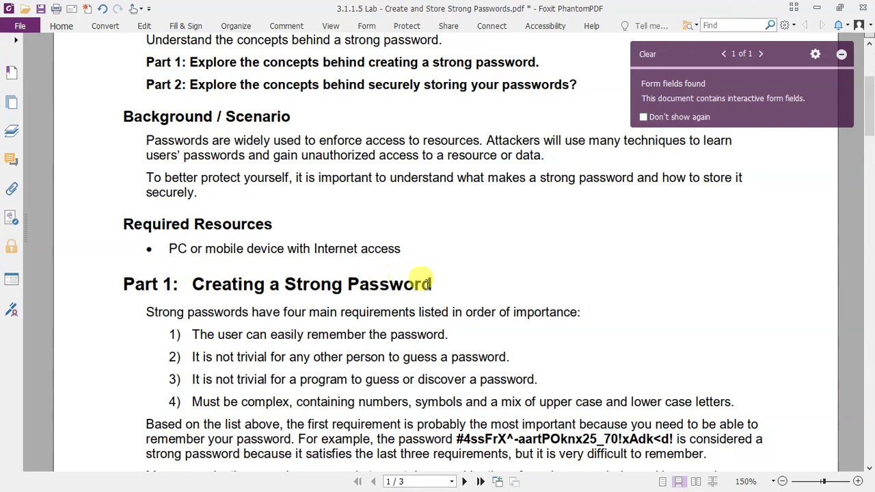
{"action": "scroll", "coordinate": [431, 284], "scroll_direction": "down", "scroll_amount": 20}
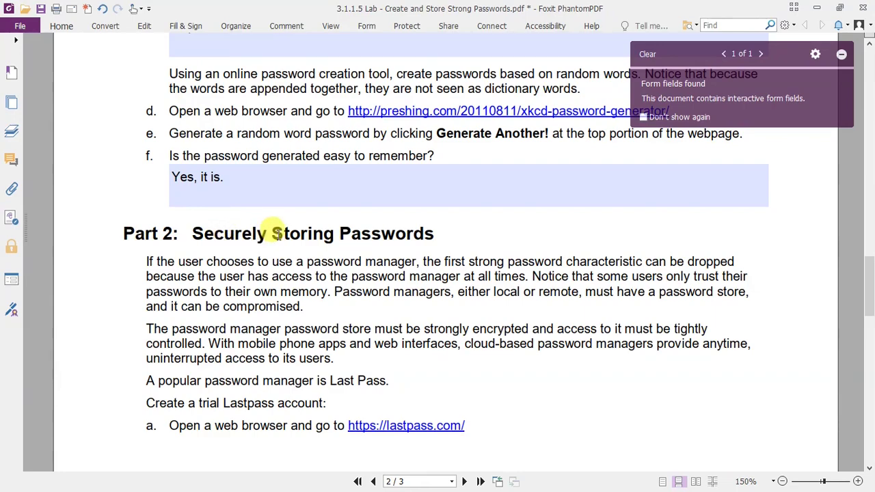
{"action": "scroll", "coordinate": [276, 232], "scroll_direction": "up", "scroll_amount": 8}
{"action": "scroll", "coordinate": [277, 232], "scroll_direction": "up", "scroll_amount": 10}
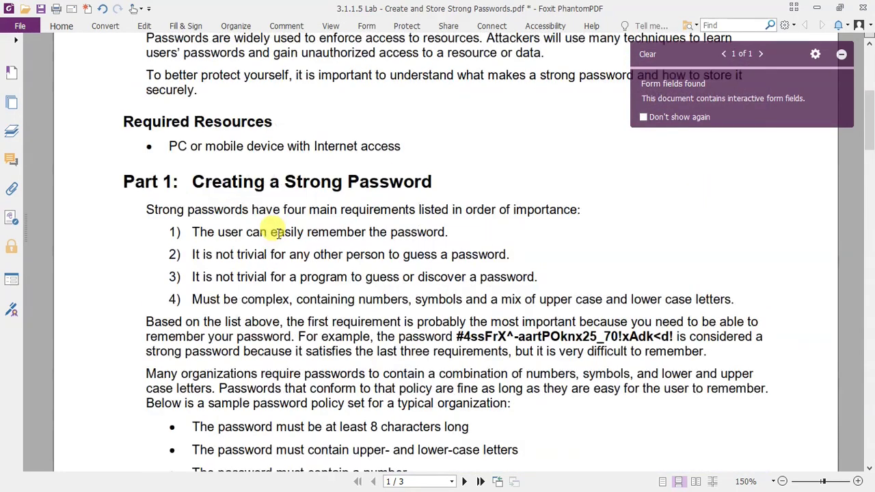
{"action": "scroll", "coordinate": [279, 233], "scroll_direction": "down", "scroll_amount": 3}
{"action": "scroll", "coordinate": [418, 220], "scroll_direction": "down", "scroll_amount": 3}
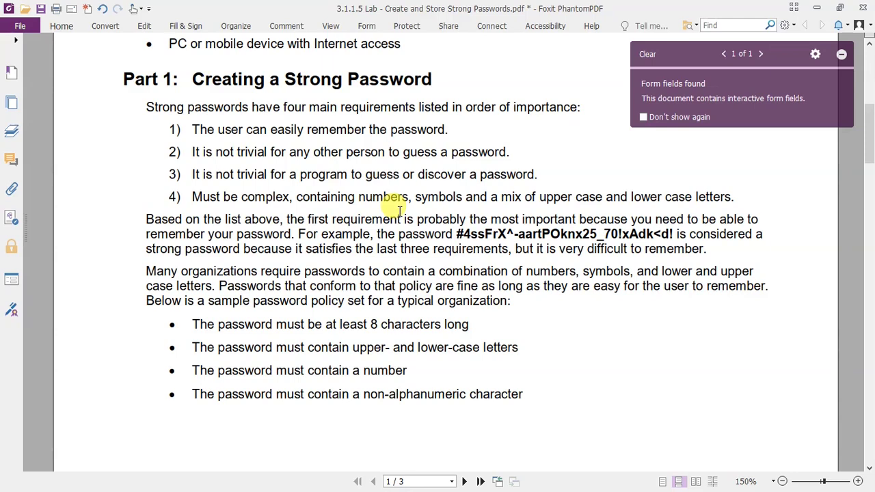
{"action": "scroll", "coordinate": [375, 229], "scroll_direction": "down", "scroll_amount": 10}
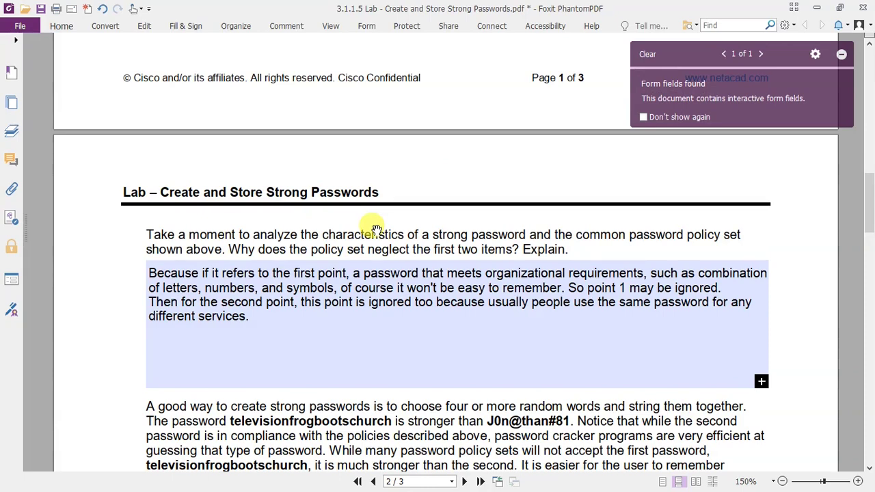
{"action": "scroll", "coordinate": [341, 208], "scroll_direction": "down", "scroll_amount": 3}
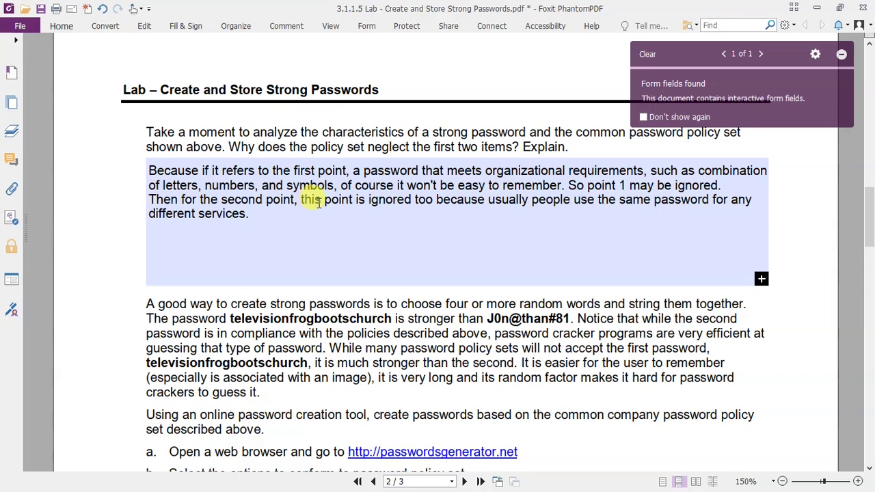
{"action": "scroll", "coordinate": [316, 203], "scroll_direction": "down", "scroll_amount": 3}
{"action": "scroll", "coordinate": [316, 203], "scroll_direction": "down", "scroll_amount": 3}
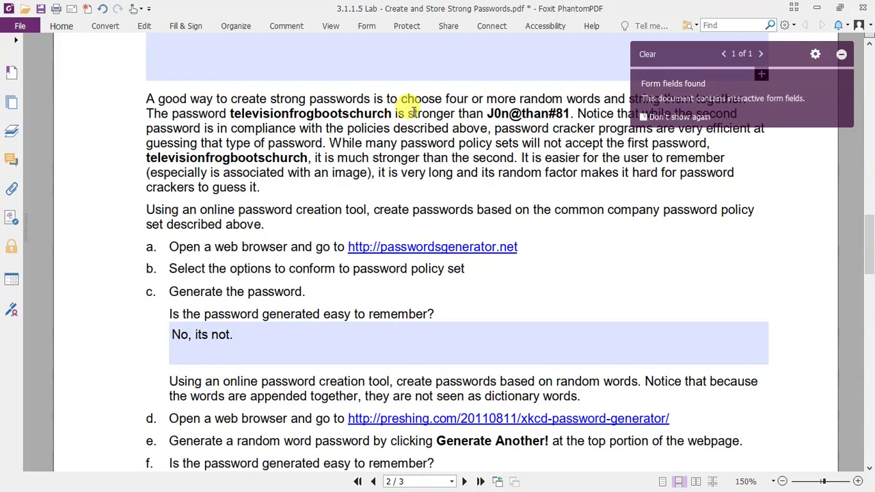
{"action": "left_click_drag", "start_coordinate": [230, 114], "coordinate": [393, 114]}
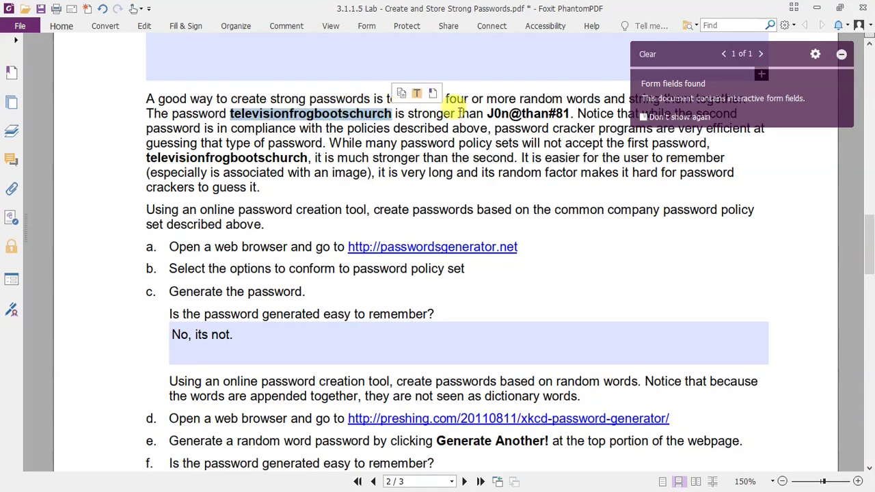
{"action": "left_click_drag", "start_coordinate": [487, 114], "coordinate": [578, 114]}
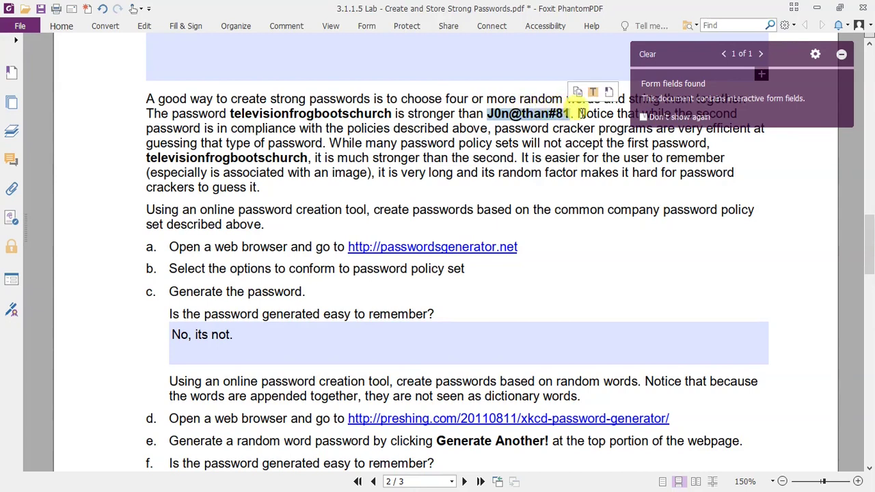
{"action": "left_click", "coordinate": [580, 113]}
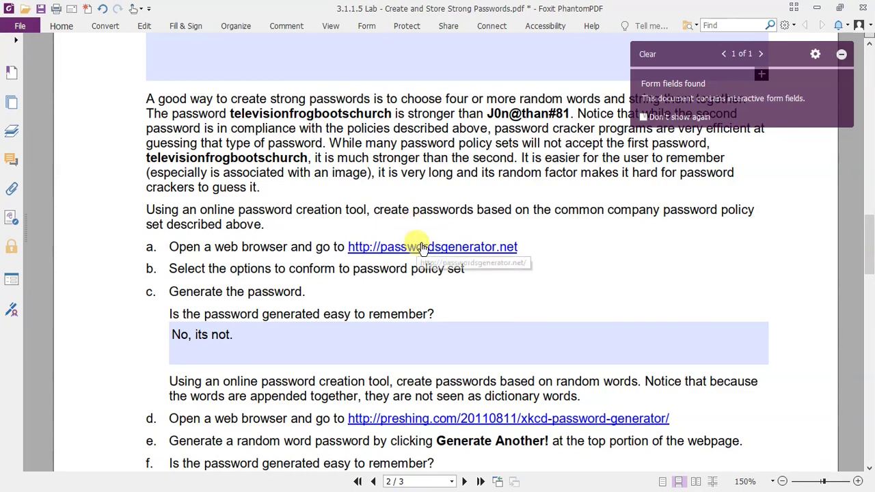
{"action": "left_click", "coordinate": [410, 248]}
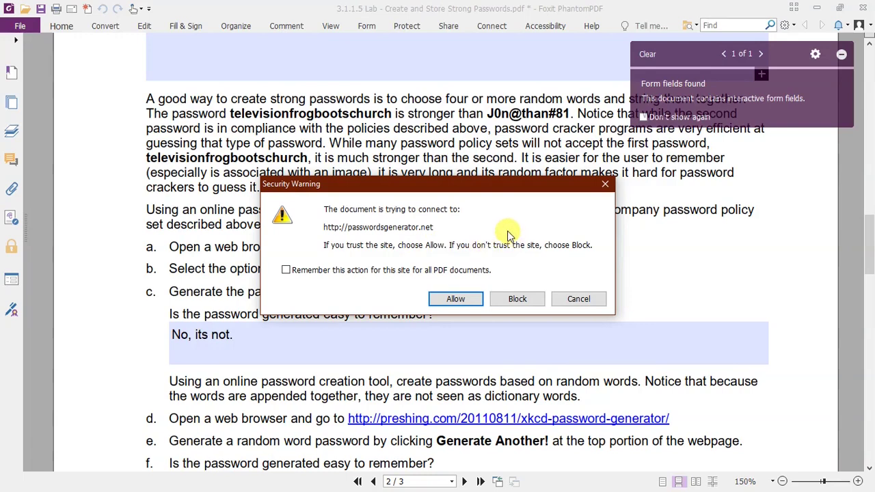
Step: Generate and select an 8-character password on passwordsgenerator.net, then return to the lab PDF
{"action": "left_click", "coordinate": [464, 296]}
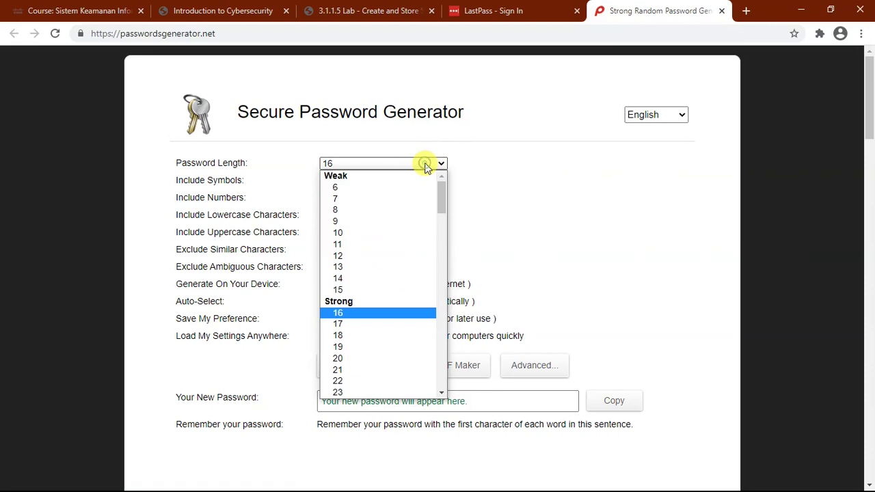
{"action": "left_click", "coordinate": [381, 212]}
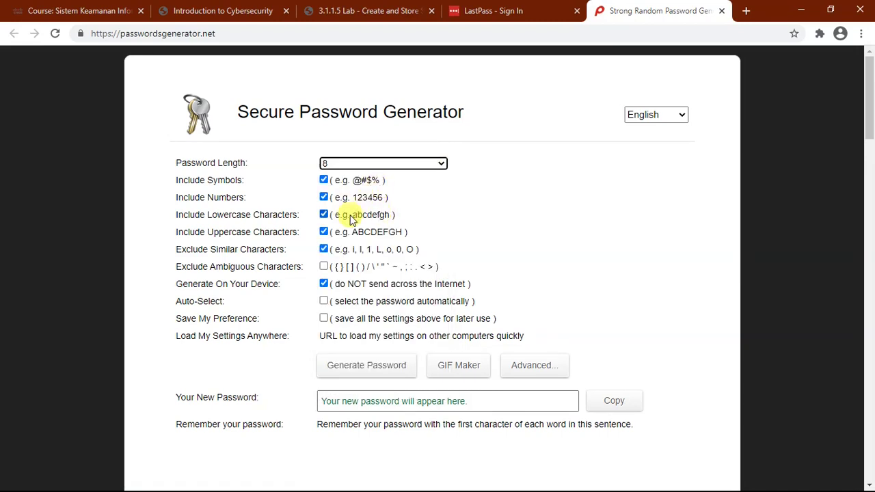
{"action": "left_click", "coordinate": [369, 369]}
{"action": "scroll", "coordinate": [499, 272], "scroll_direction": "down", "scroll_amount": 2}
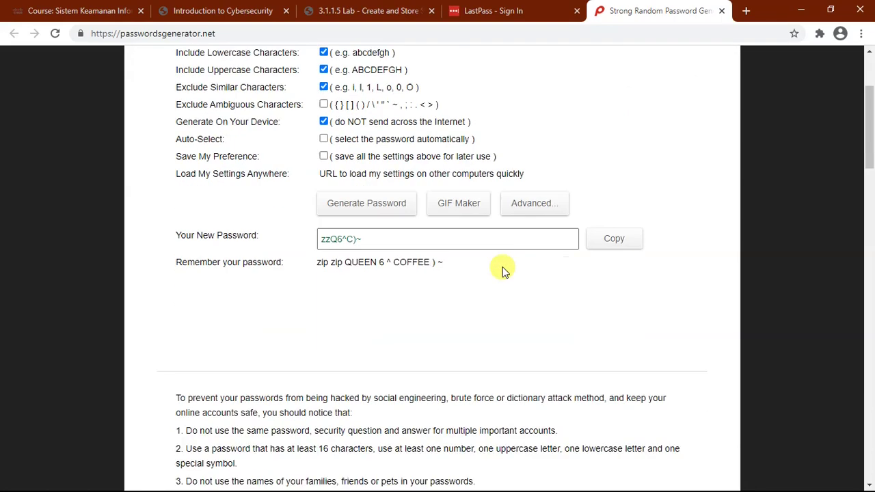
{"action": "left_click_drag", "start_coordinate": [366, 230], "coordinate": [322, 229]}
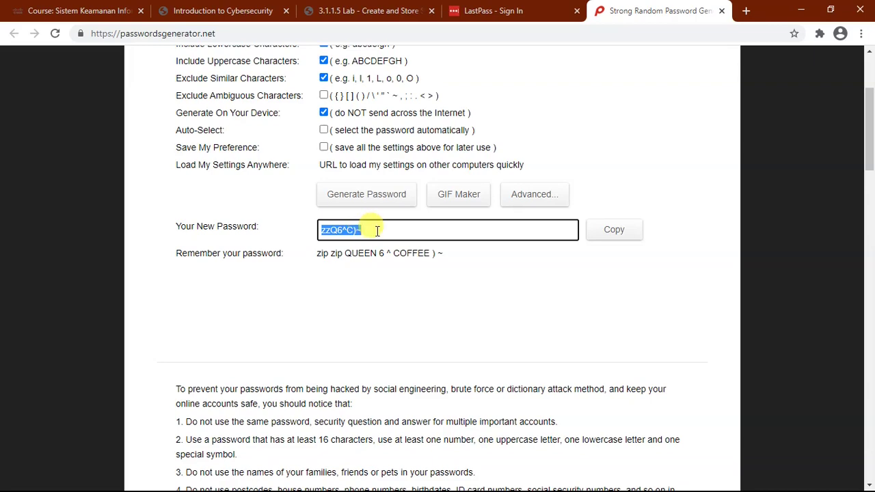
{"action": "key", "text": "super"}
{"action": "left_click", "coordinate": [279, 475]}
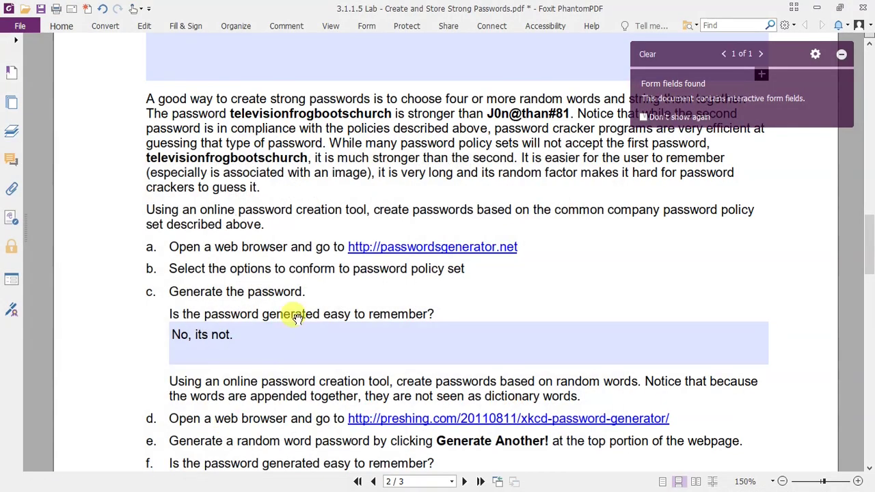
Step: Follow the lab's preshing.com link, allowing it through the security warning, to open the xkcd generator
{"action": "scroll", "coordinate": [239, 270], "scroll_direction": "down", "scroll_amount": 3}
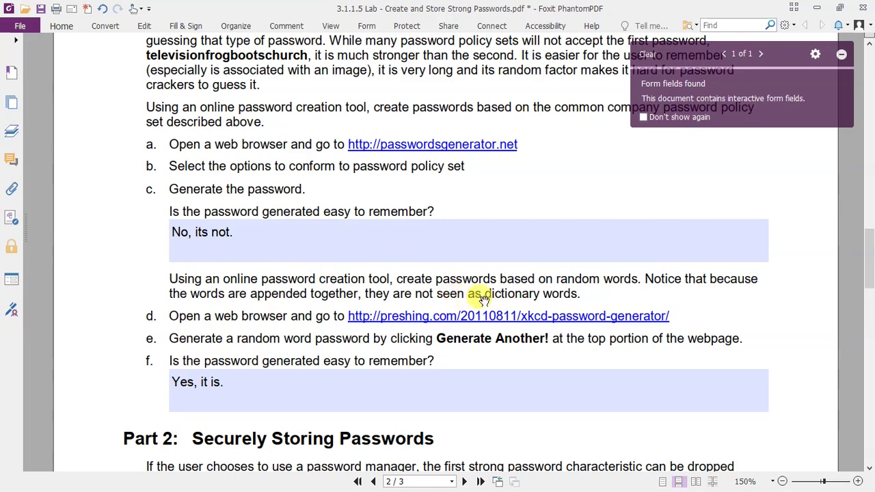
{"action": "left_click", "coordinate": [517, 319]}
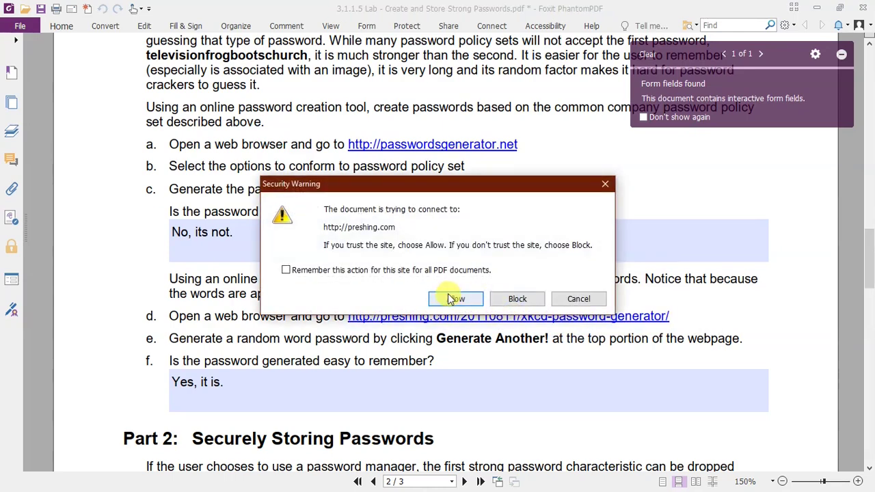
{"action": "left_click", "coordinate": [451, 354]}
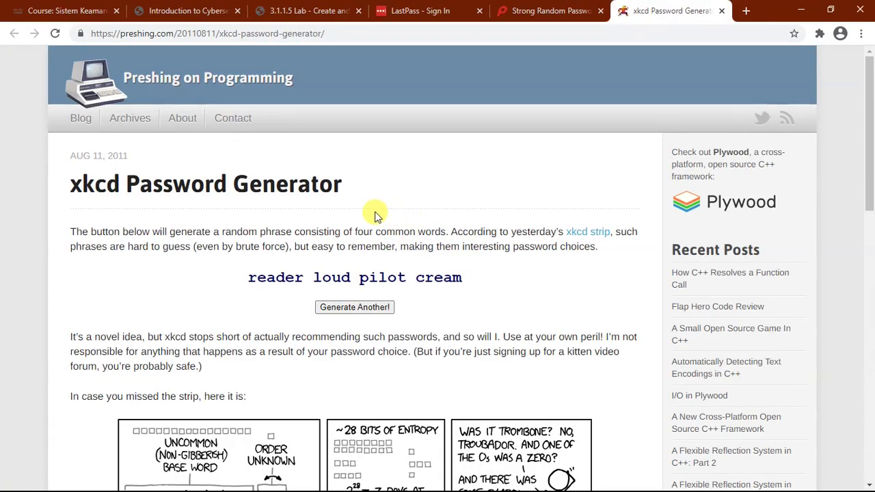
Step: Generate new xkcd phrases three times and select the phrase 'six everything heavy bow'
{"action": "left_click", "coordinate": [365, 309]}
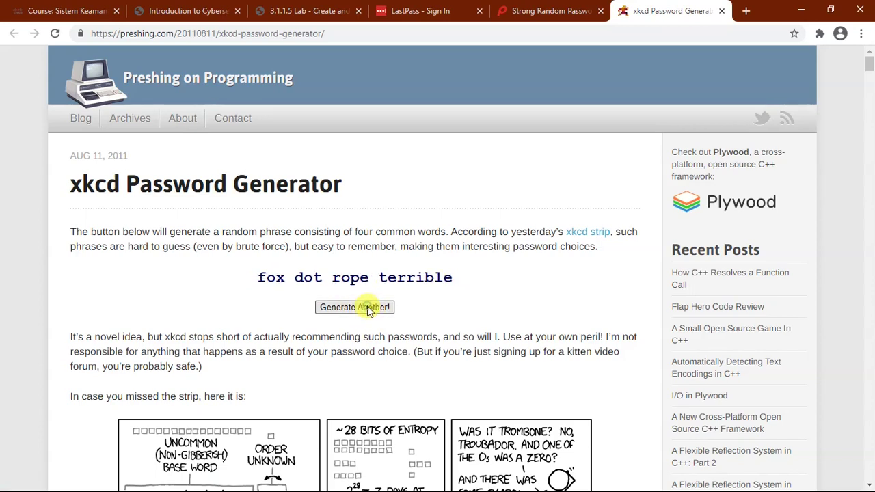
{"action": "left_click", "coordinate": [369, 309]}
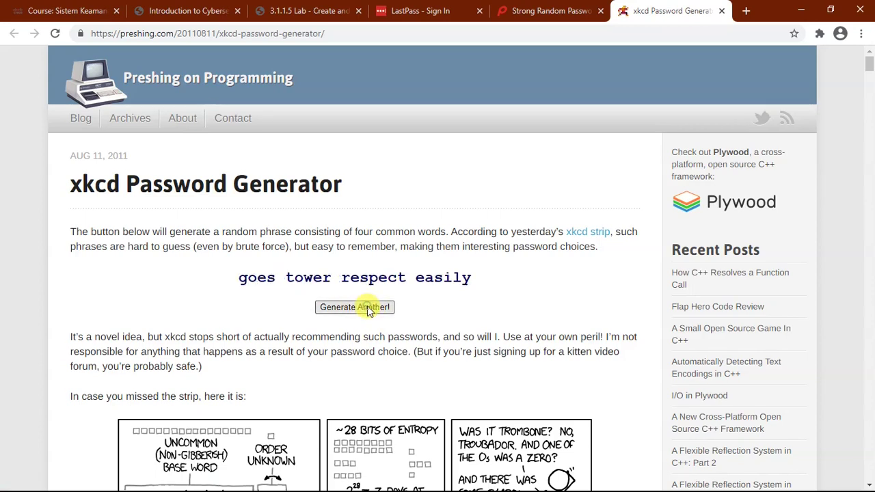
{"action": "left_click", "coordinate": [368, 309]}
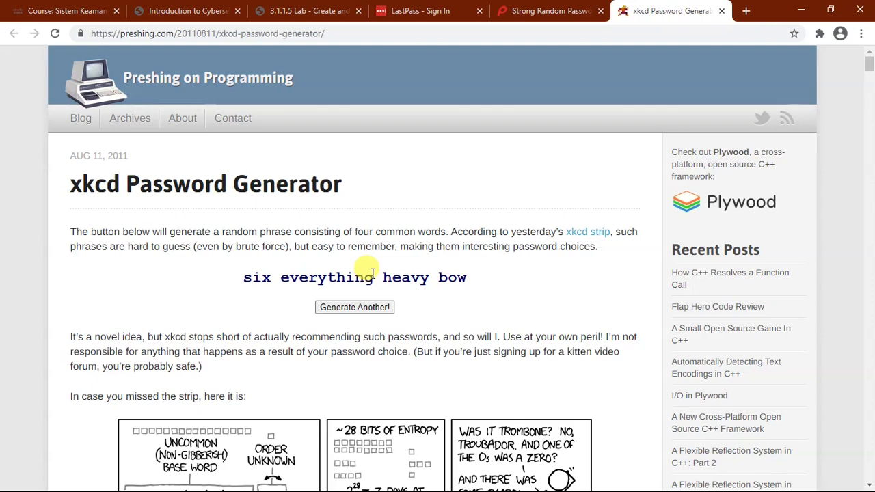
{"action": "left_click_drag", "start_coordinate": [242, 276], "coordinate": [428, 278]}
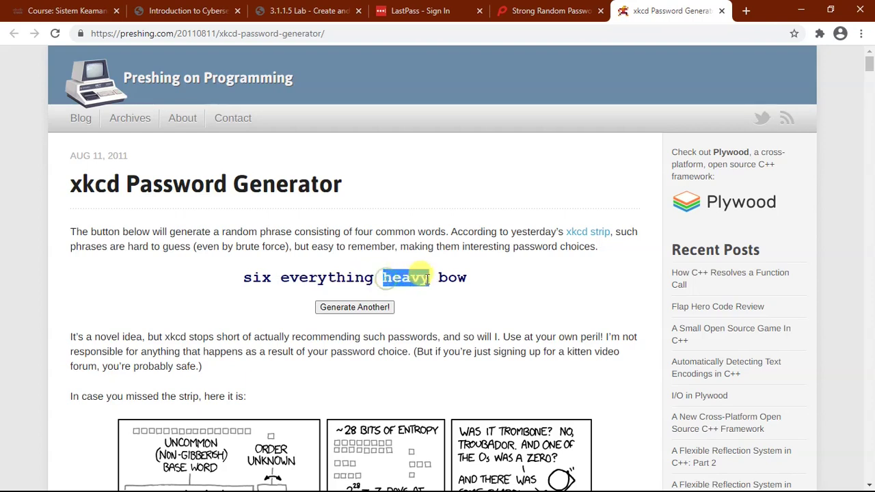
{"action": "left_click", "coordinate": [451, 278]}
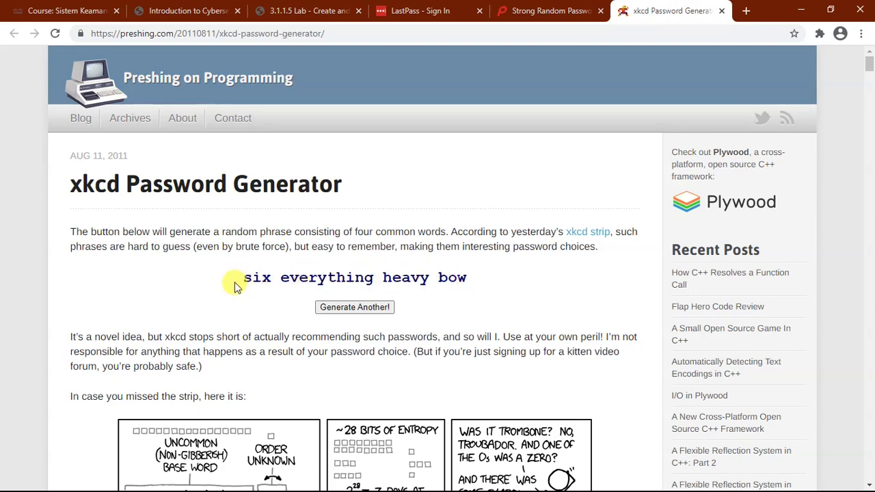
{"action": "left_click_drag", "start_coordinate": [235, 283], "coordinate": [467, 277]}
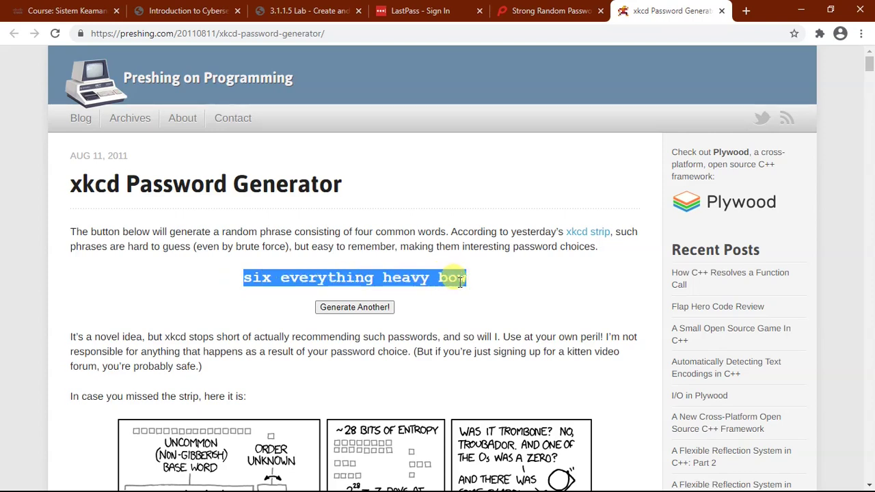
Step: Compare it with the strong random password generator tab, then return to the lab PDF
{"action": "left_click", "coordinate": [550, 10]}
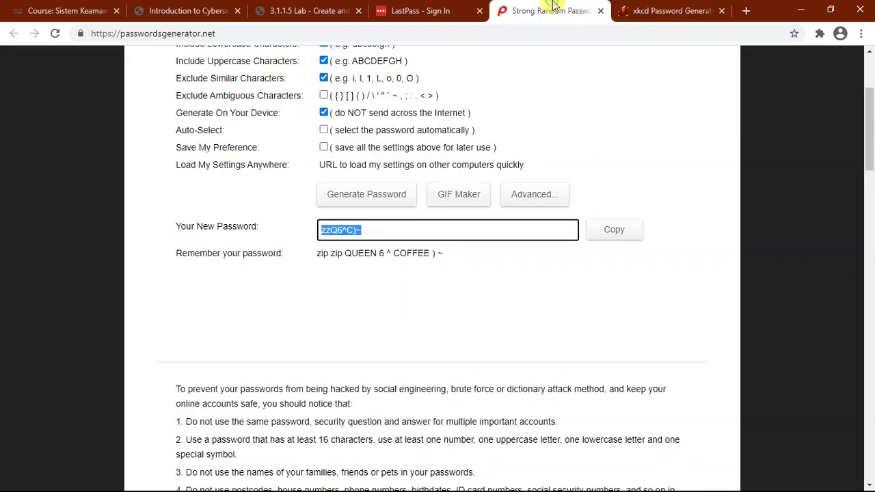
{"action": "left_click", "coordinate": [635, 10]}
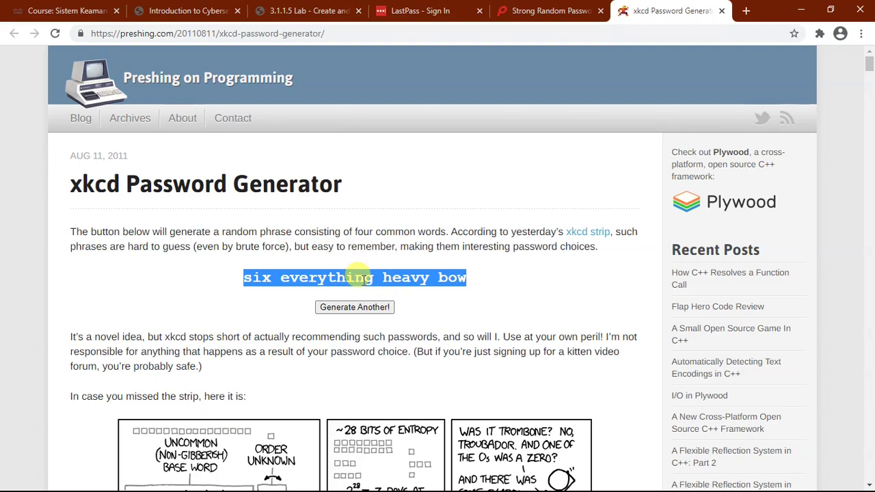
{"action": "key", "text": "alt+Tab"}
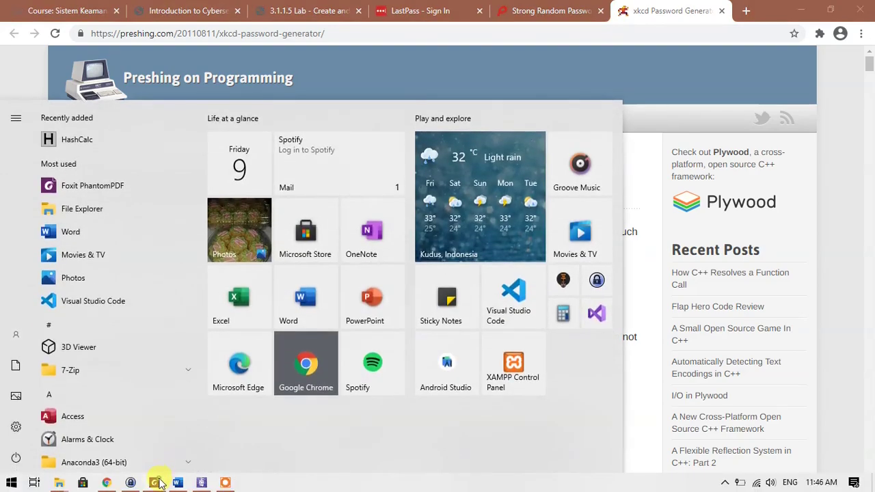
{"action": "left_click", "coordinate": [167, 483]}
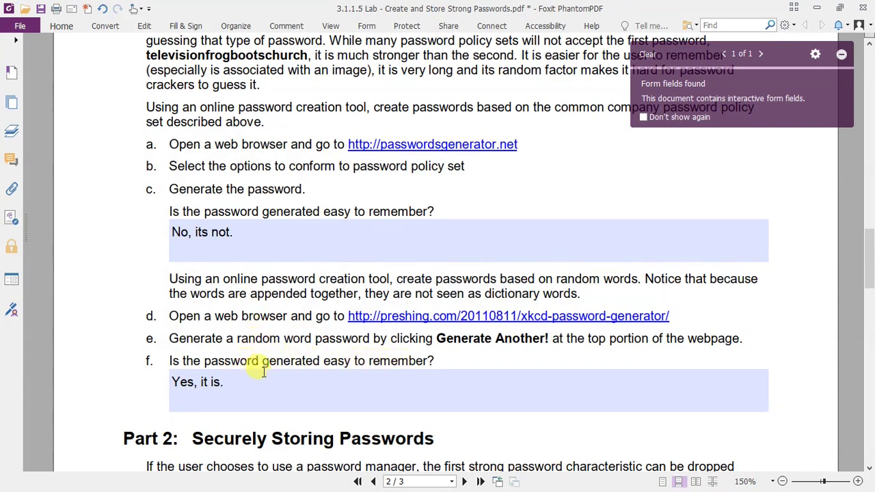
Step: Scroll to Part 2: Securely Storing Passwords and follow its lastpass.com link
{"action": "scroll", "coordinate": [307, 316], "scroll_direction": "down", "scroll_amount": 3}
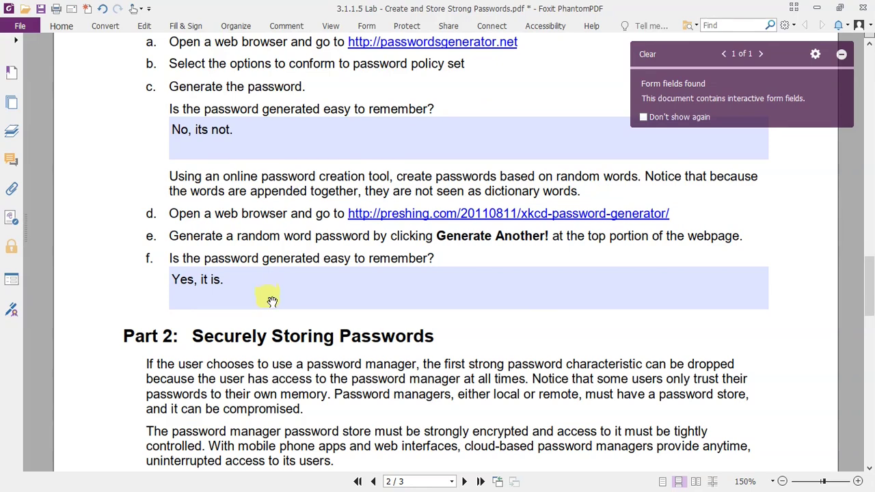
{"action": "scroll", "coordinate": [272, 295], "scroll_direction": "down", "scroll_amount": 3}
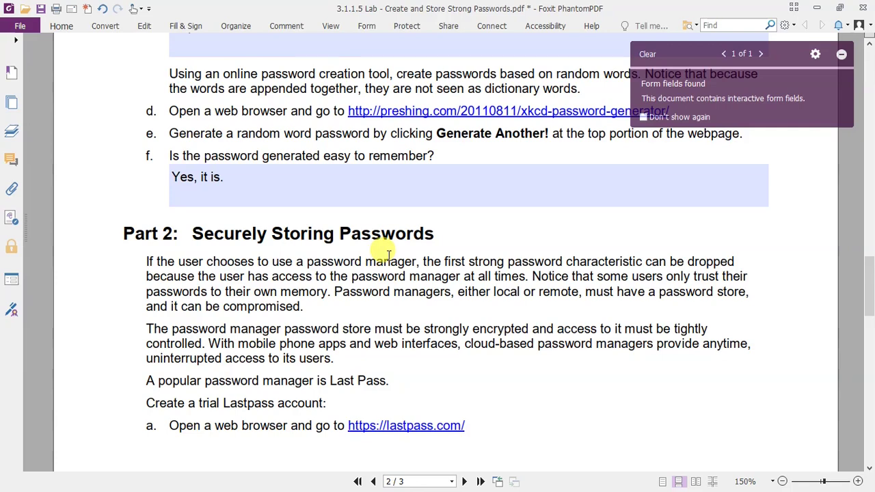
{"action": "left_click", "coordinate": [414, 426]}
Step: Allow lastpass.com to open, close the new homepage tab, and go to the LastPass Sign In tab
{"action": "left_click", "coordinate": [454, 297]}
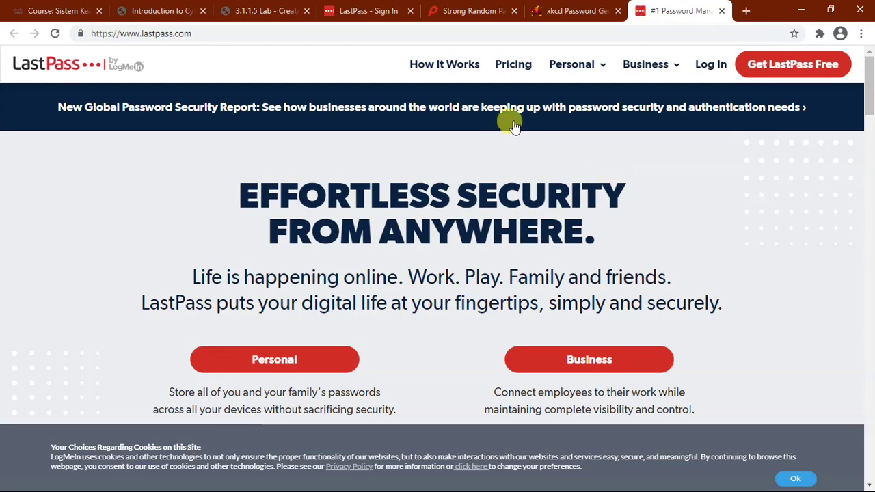
{"action": "left_click", "coordinate": [722, 10]}
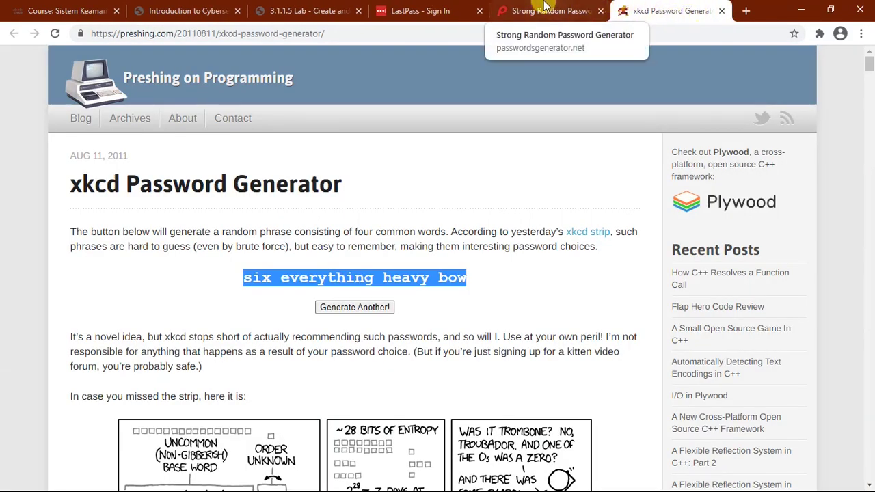
{"action": "left_click", "coordinate": [430, 7]}
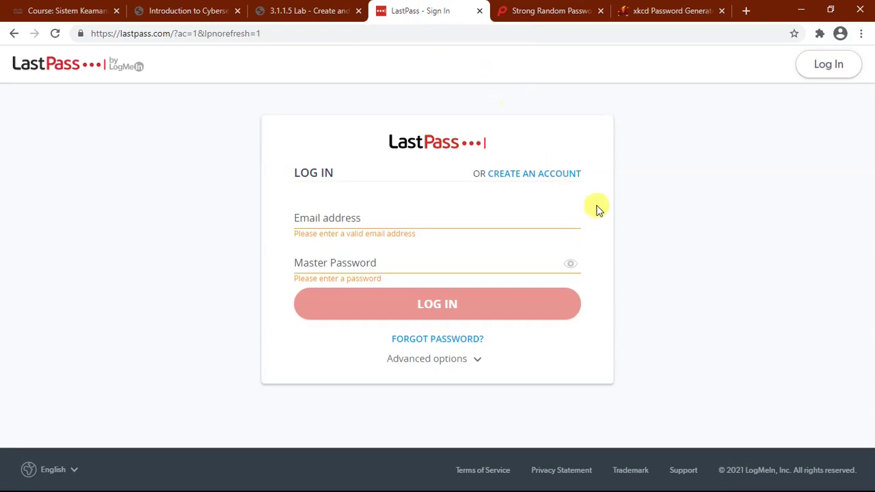
Step: Log in to LastPass with the account e-mail and the pasted master password
{"action": "left_click", "coordinate": [390, 217]}
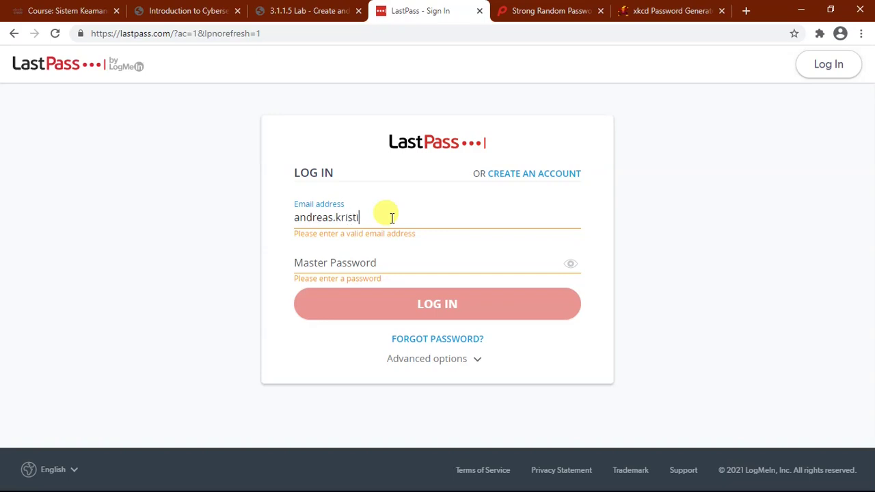
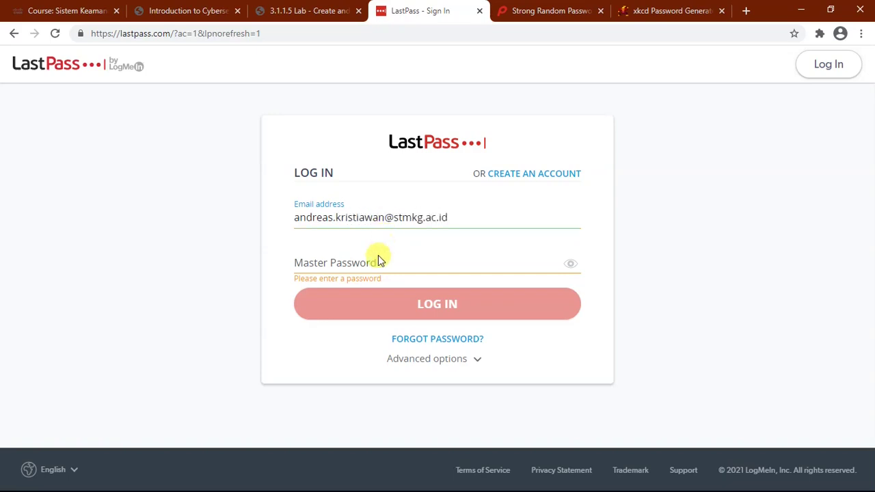
{"action": "left_click", "coordinate": [376, 260]}
{"action": "key", "text": "ctrl+v"}
{"action": "left_click", "coordinate": [439, 301]}
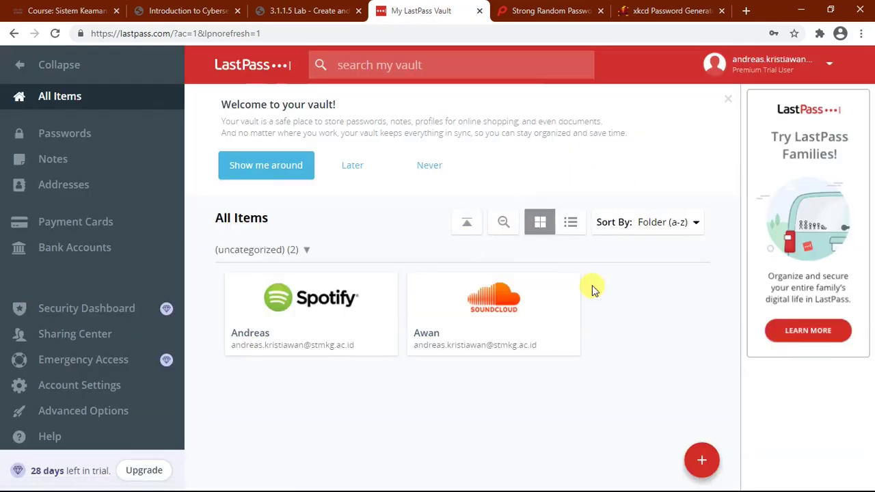
Step: Open and dismiss the account menu so the vault's All Items list with Spotify and SoundCloud shows
{"action": "mouse_move", "coordinate": [563, 282]}
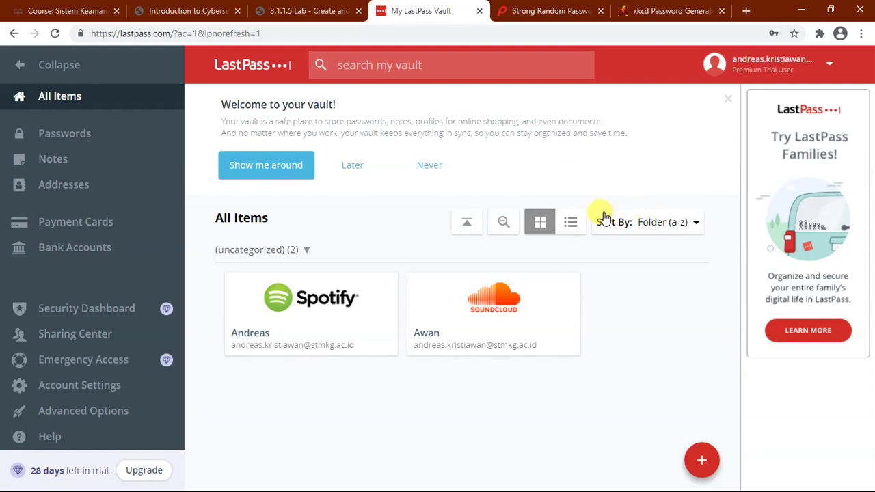
{"action": "left_click", "coordinate": [787, 69]}
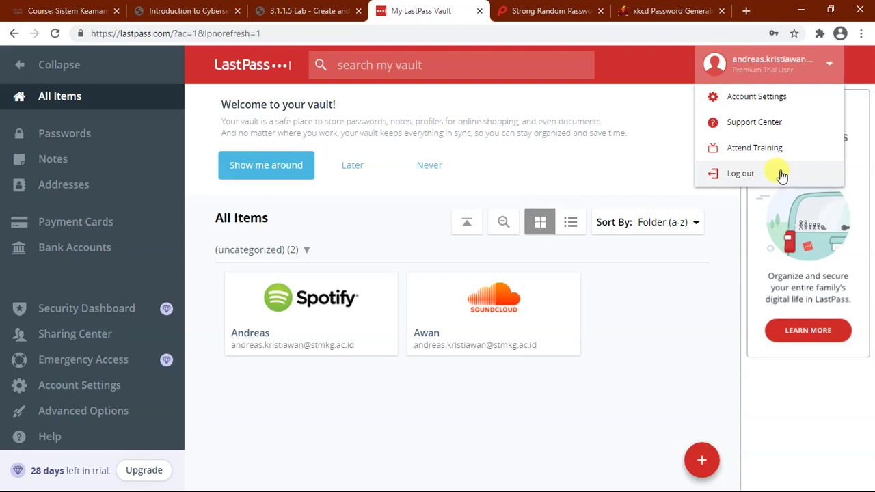
{"action": "left_click", "coordinate": [675, 299]}
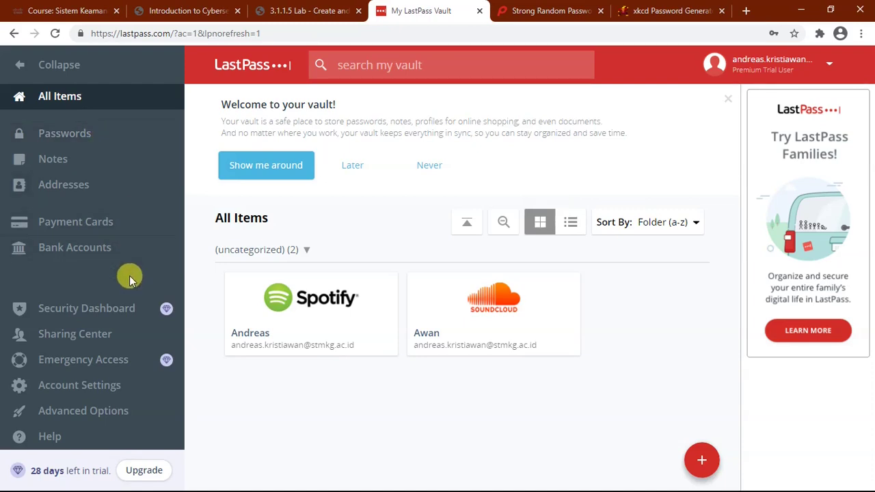
Step: Create a new password entry for facebook.com, named Facebook
{"action": "left_click", "coordinate": [708, 463]}
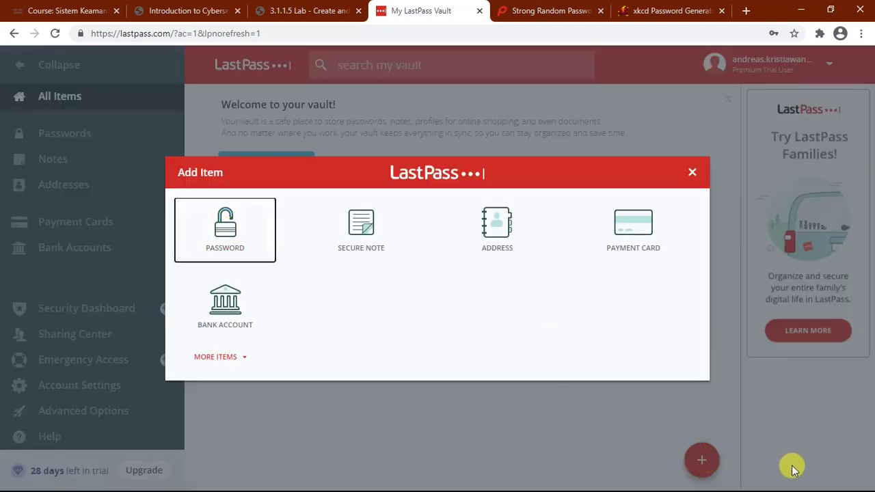
{"action": "left_click", "coordinate": [228, 232]}
{"action": "left_click", "coordinate": [235, 152]}
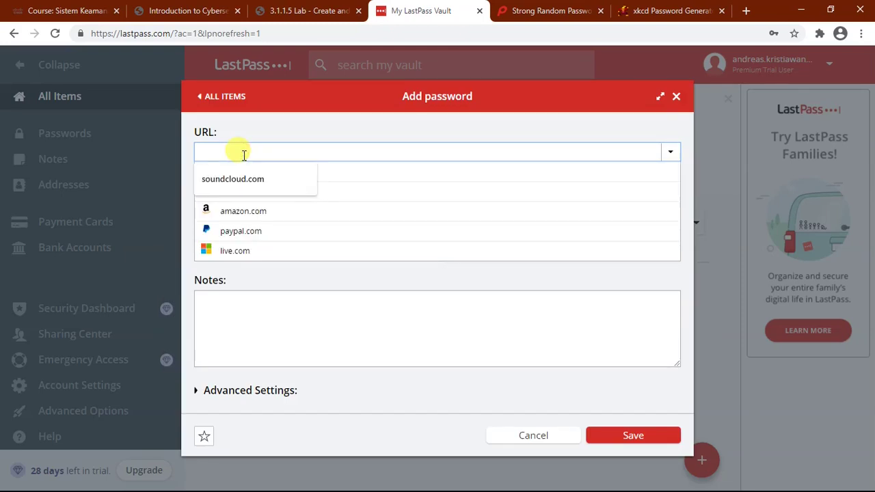
{"action": "type", "text": "fa"}
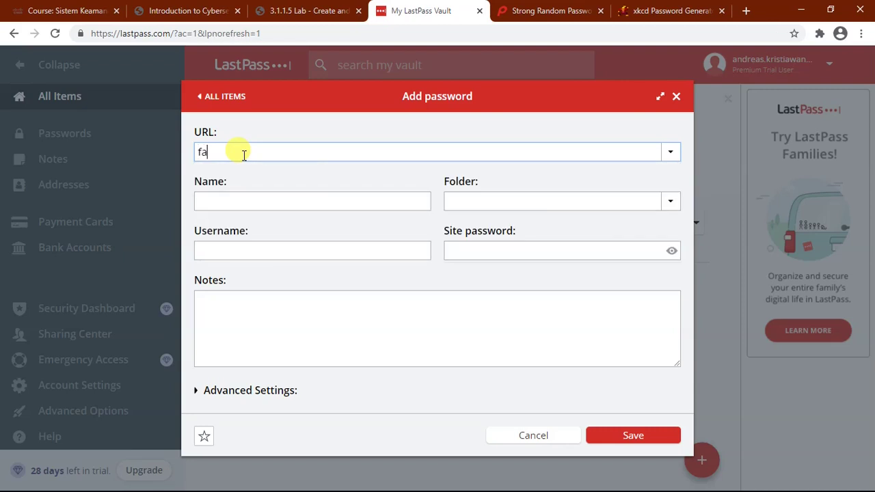
{"action": "type", "text": "cebook.com"}
{"action": "left_click", "coordinate": [264, 170]}
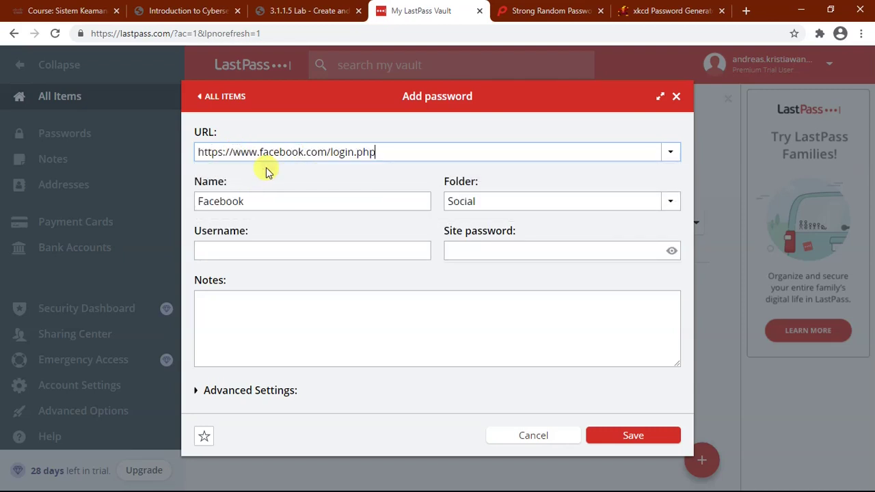
{"action": "left_click", "coordinate": [254, 202]}
{"action": "double_click", "coordinate": [258, 202]}
Step: Enter the account e-mail as username and a strong site password, then save the entry
{"action": "left_click", "coordinate": [213, 247]}
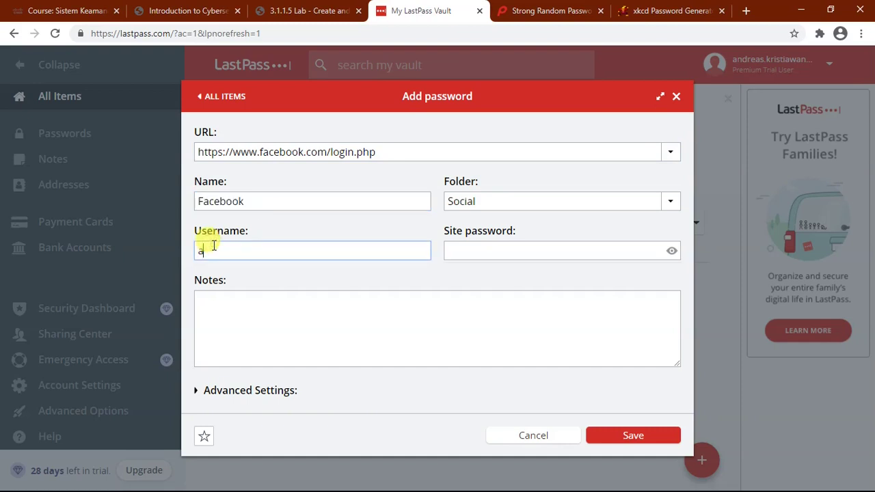
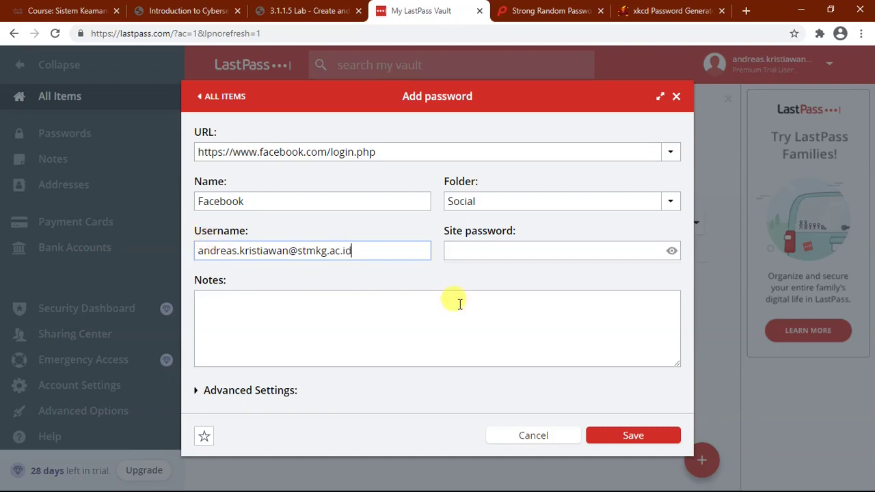
{"action": "left_click", "coordinate": [489, 249]}
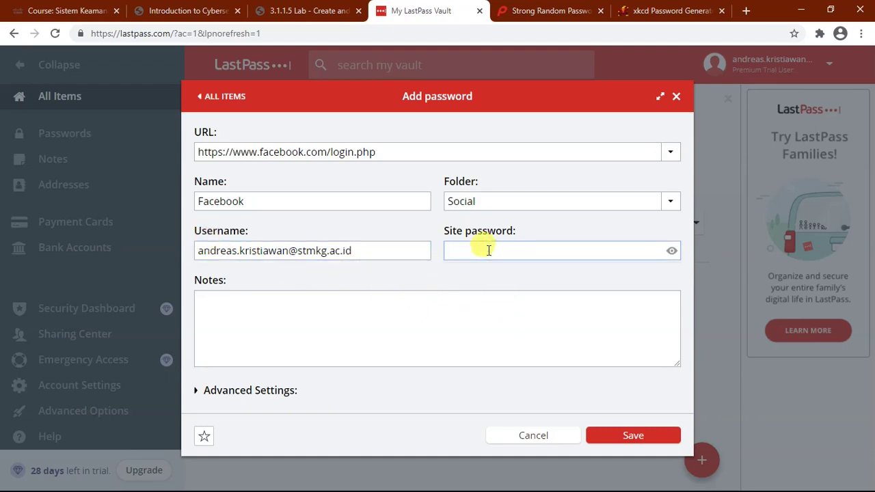
{"action": "left_click", "coordinate": [671, 251]}
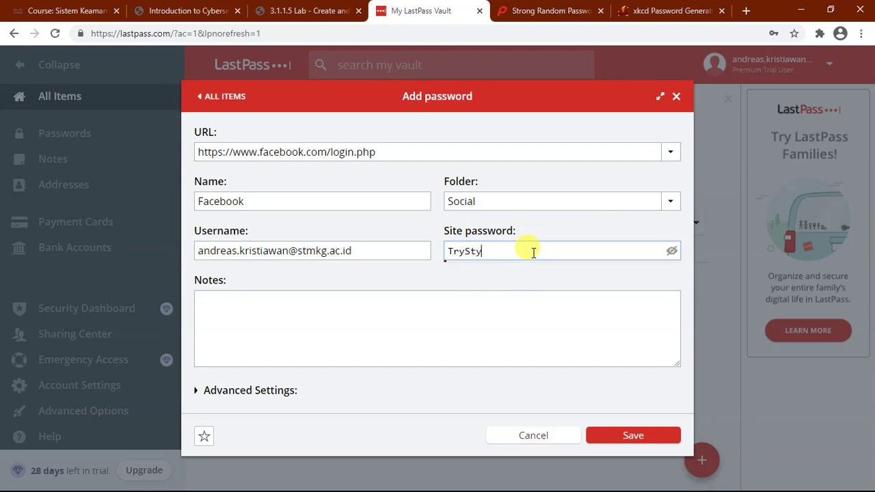
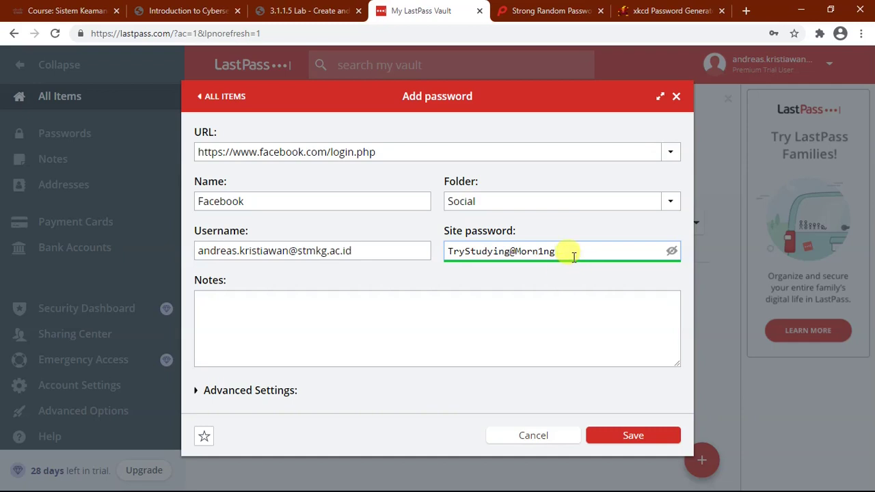
{"action": "left_click", "coordinate": [632, 440]}
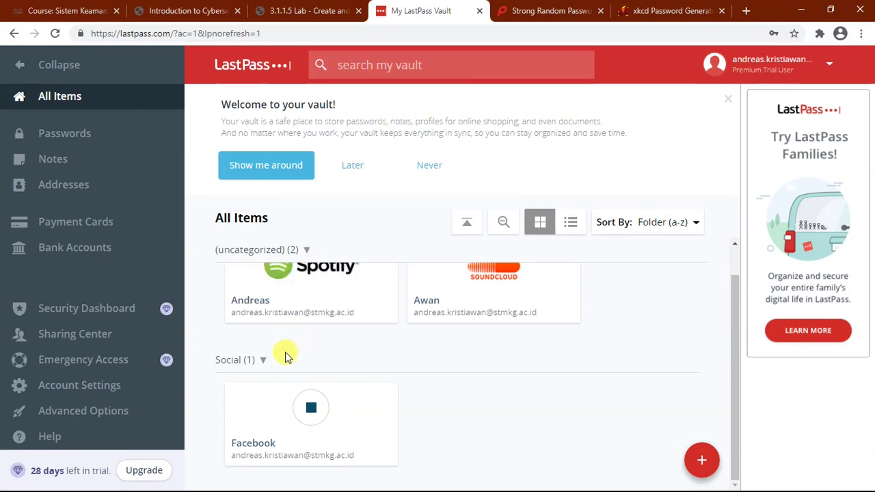
Step: Return to the lab PDF in Foxit and scroll down to page 3's Part 2 answers
{"action": "key", "text": "super"}
{"action": "left_click", "coordinate": [168, 482]}
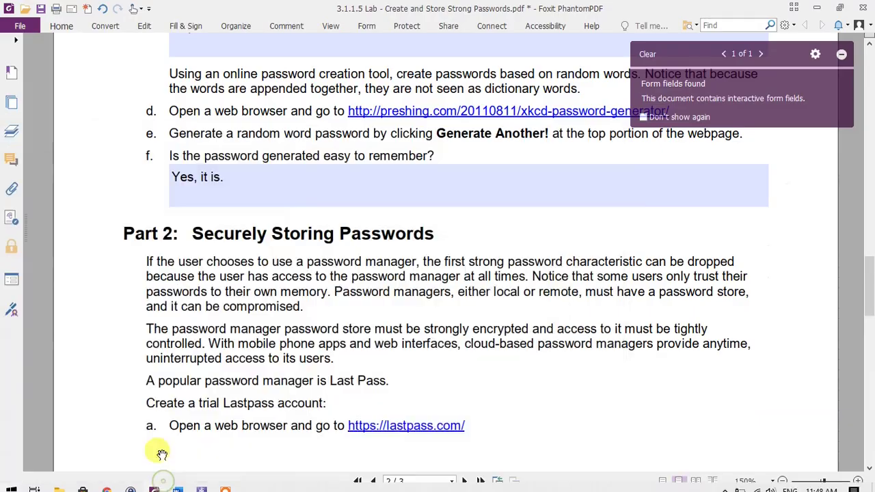
{"action": "scroll", "coordinate": [441, 283], "scroll_direction": "down", "scroll_amount": 10}
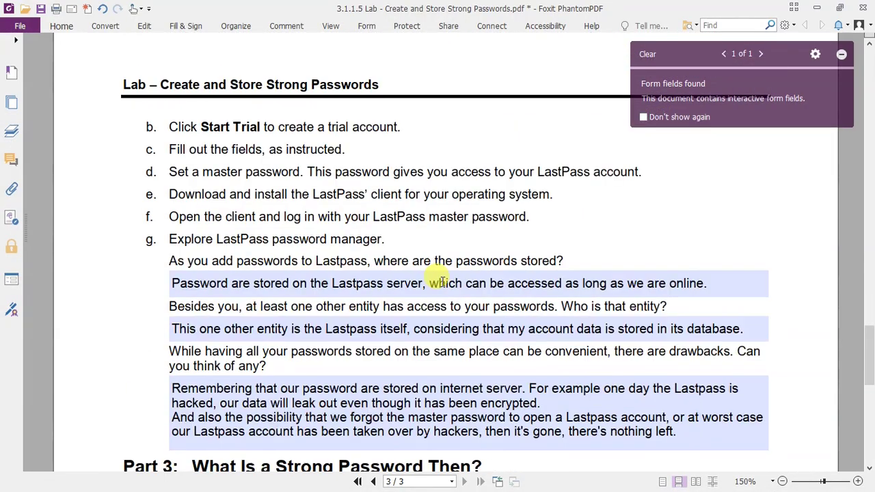
{"action": "scroll", "coordinate": [438, 281], "scroll_direction": "down", "scroll_amount": 3}
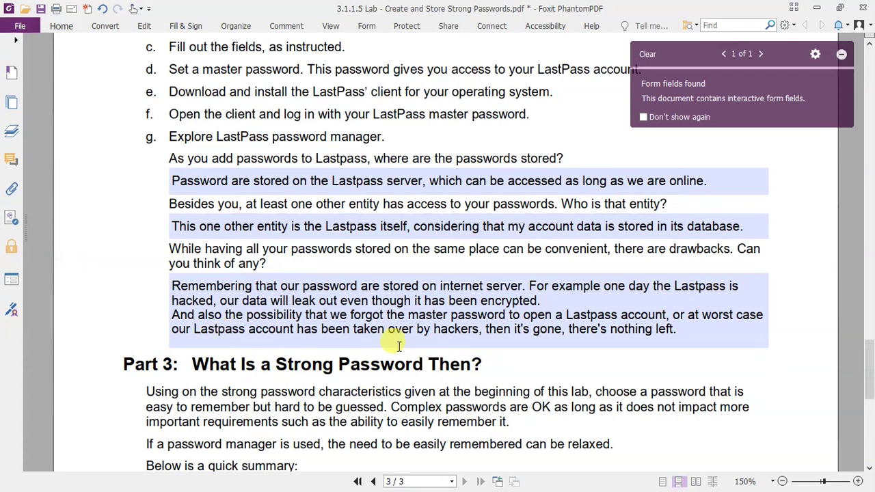
{"action": "scroll", "coordinate": [418, 271], "scroll_direction": "down", "scroll_amount": 3}
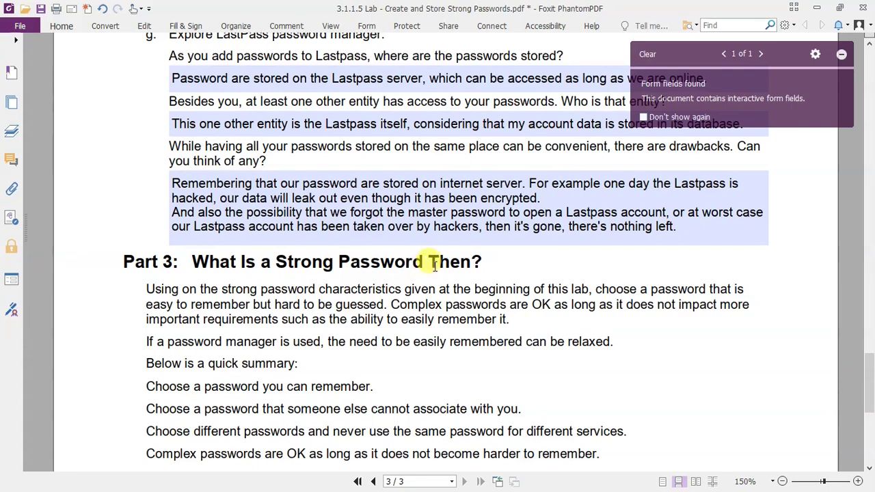
{"action": "scroll", "coordinate": [435, 264], "scroll_direction": "down", "scroll_amount": 3}
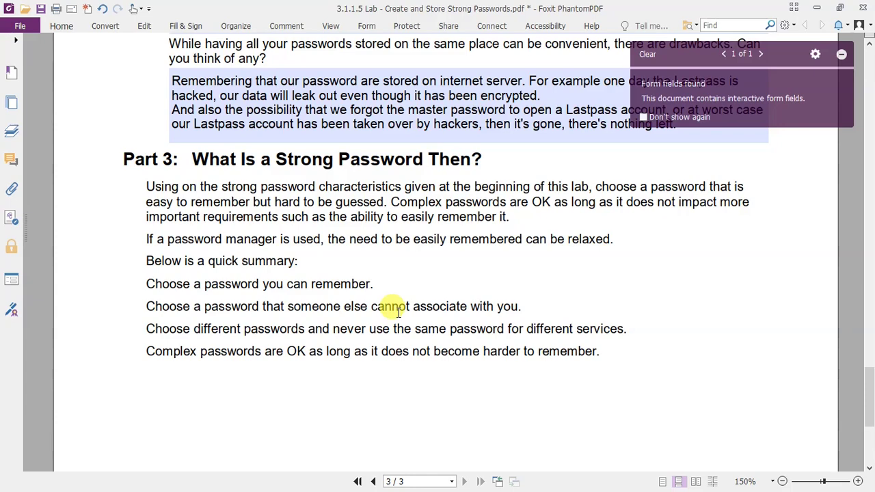
{"action": "scroll", "coordinate": [398, 312], "scroll_direction": "down", "scroll_amount": 3}
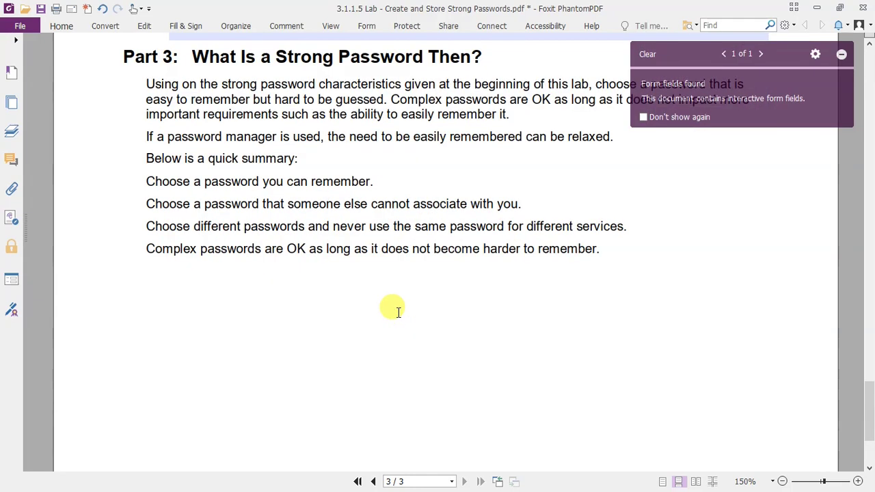